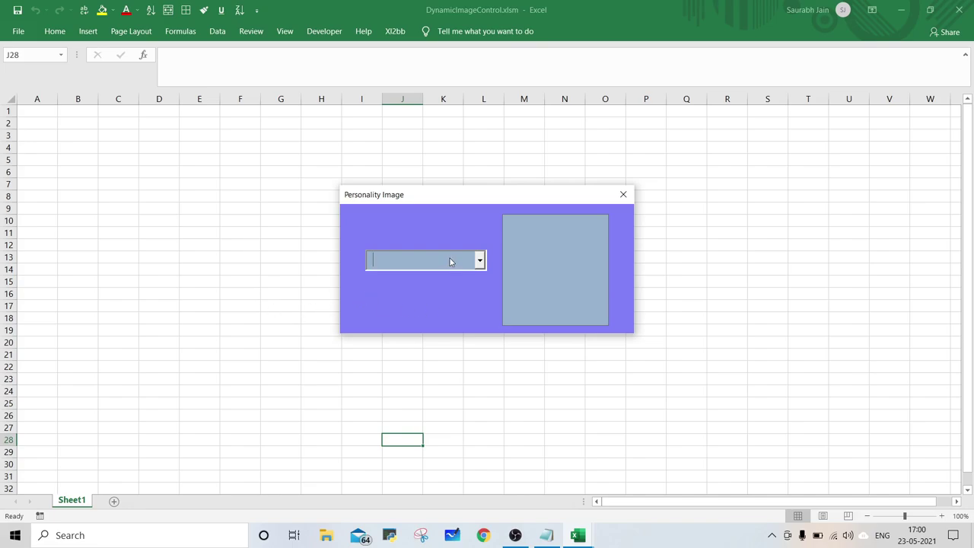
Preview photos of Shahrukh Khan, Mukesh Ambani, Narendra Modi and Sachin Tendulkar, then close the form
click(450, 261)
click(430, 295)
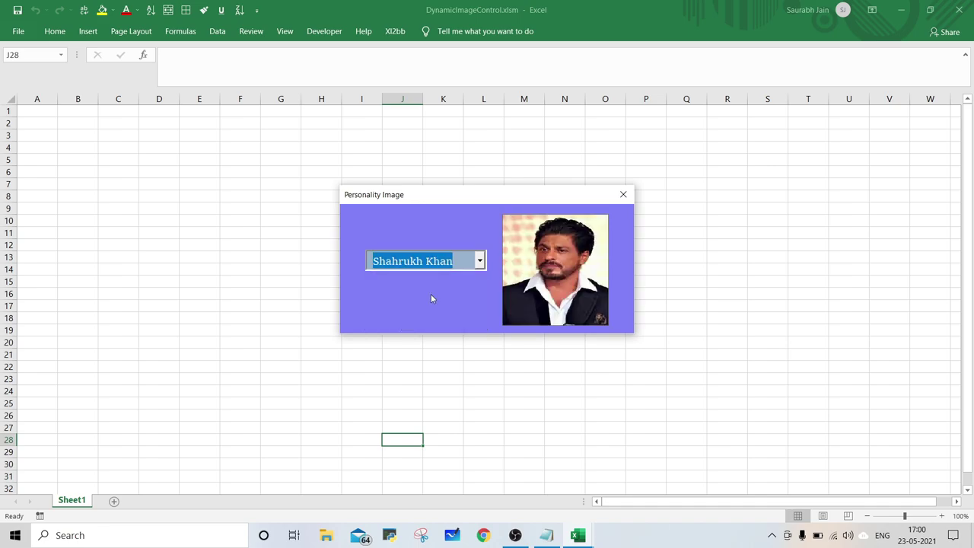
click(480, 261)
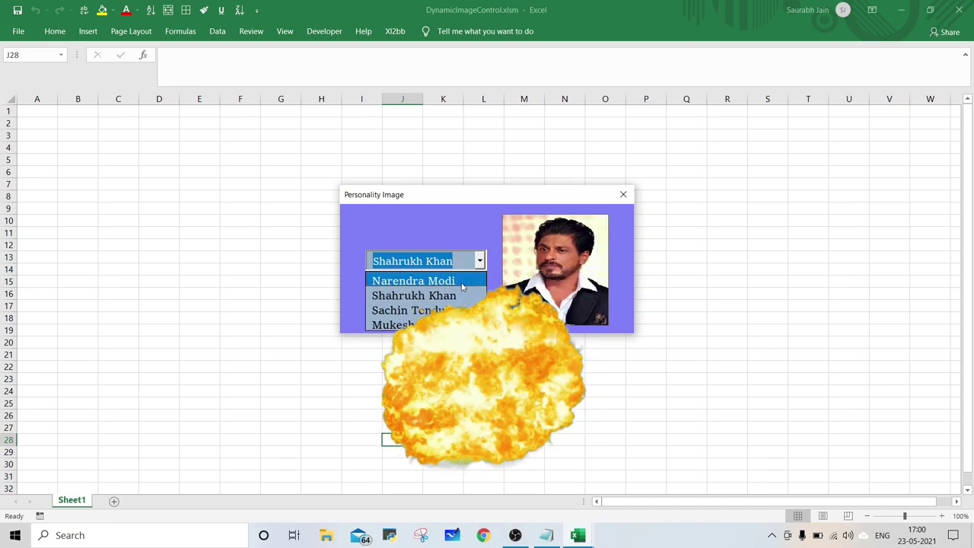
click(456, 325)
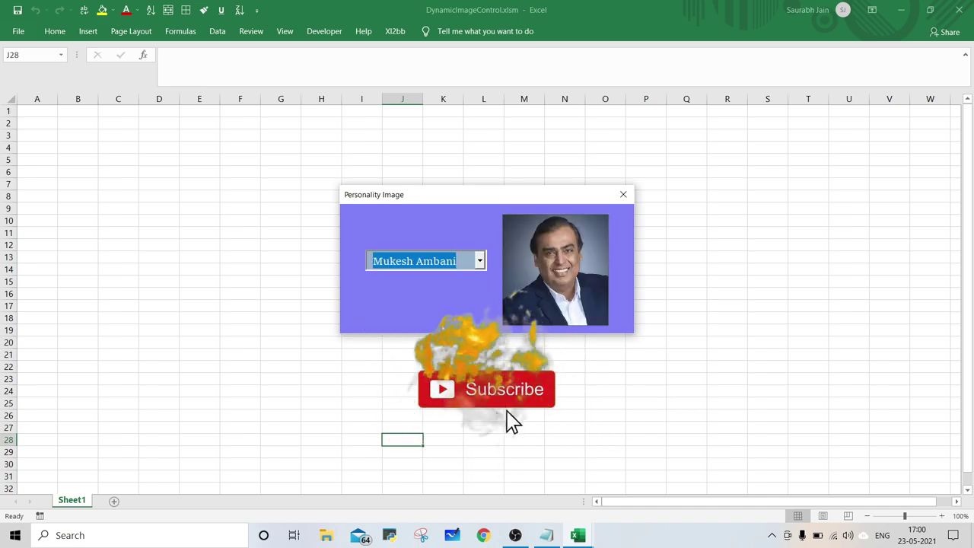
click(460, 264)
click(426, 280)
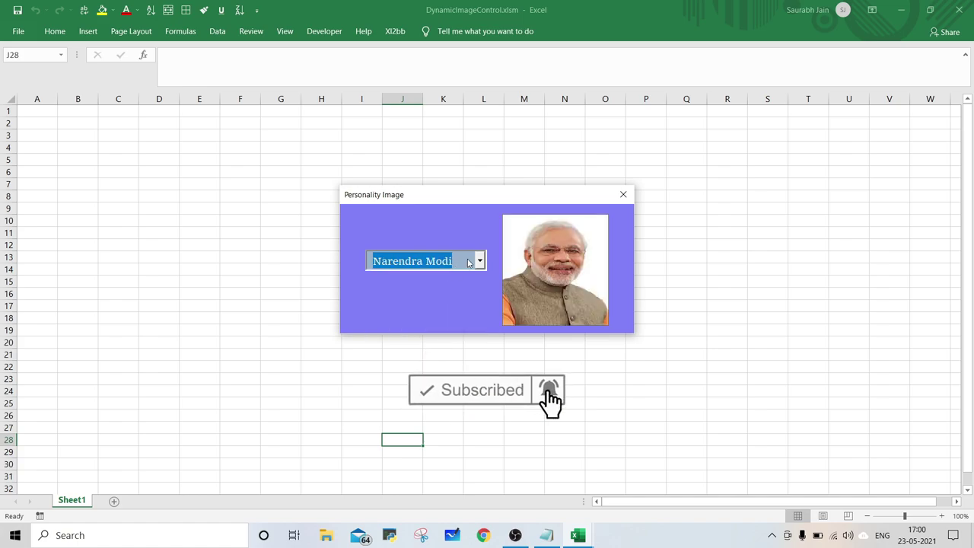
click(477, 261)
click(459, 309)
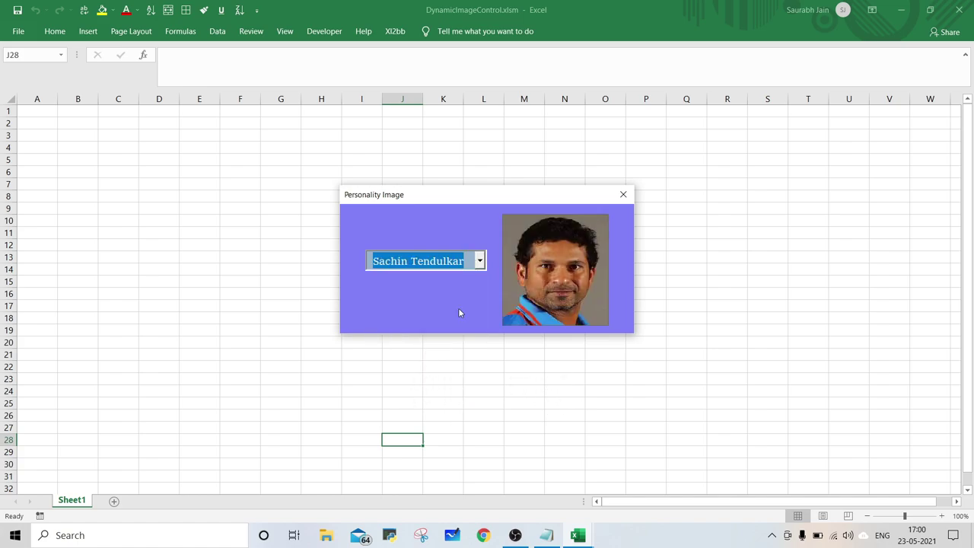
click(623, 195)
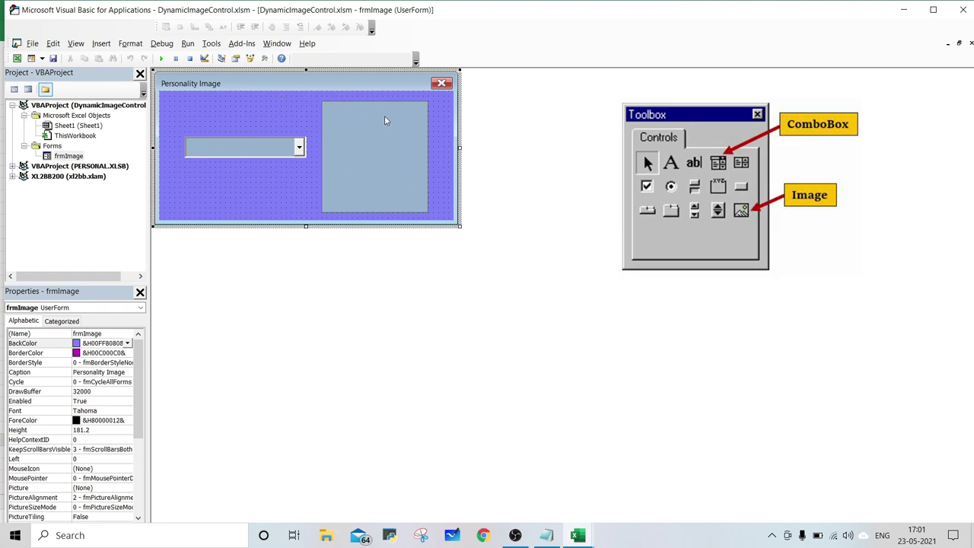
Inspect the cboPersonality and imgPersonality properties and widen the Project and Properties panes
click(229, 147)
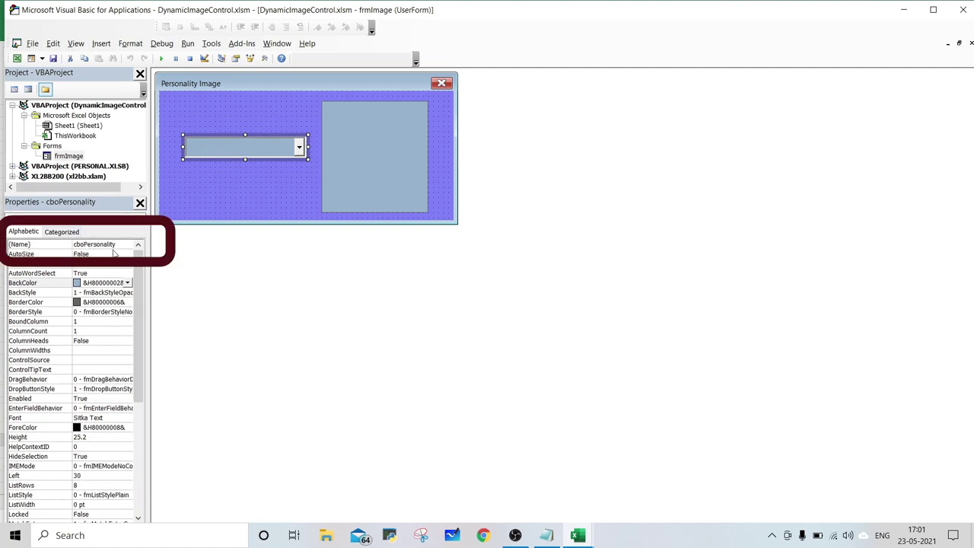
drag(141, 302, 146, 449)
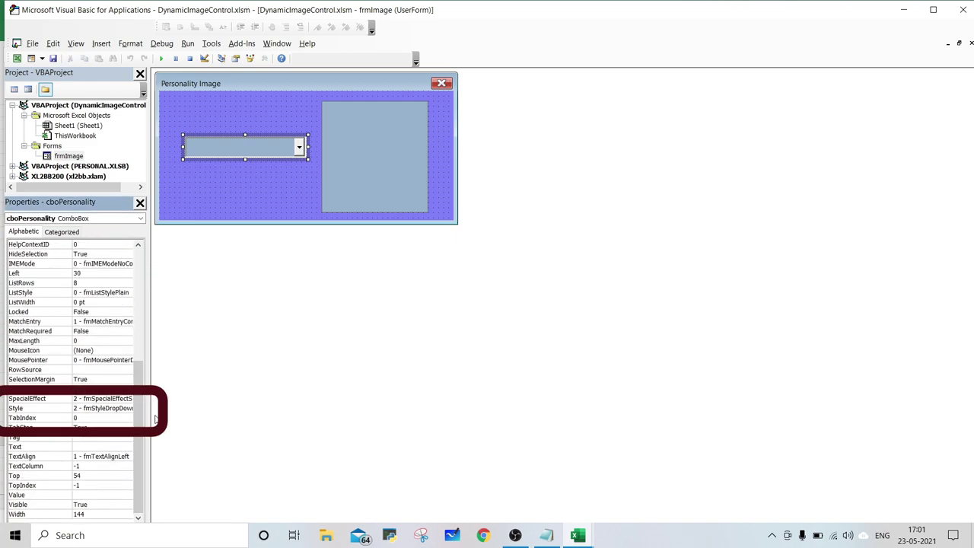
drag(149, 410, 197, 412)
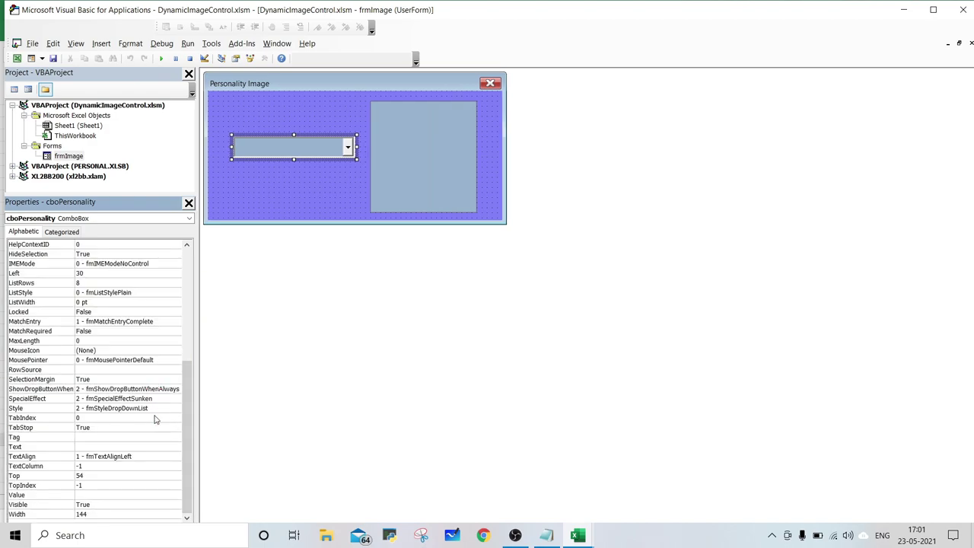
click(409, 163)
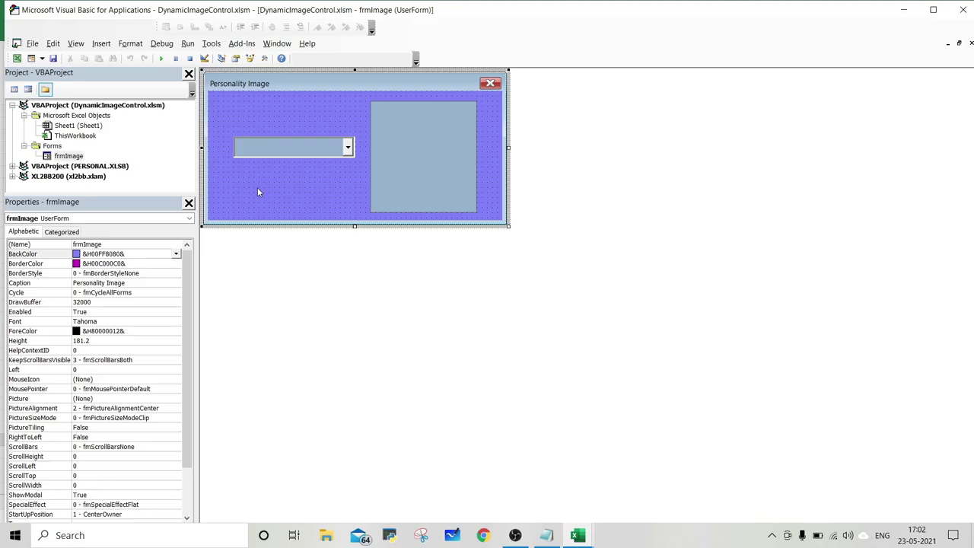
Create the form's Activate procedure and begin a With cboPersonality statement
double_click(258, 191)
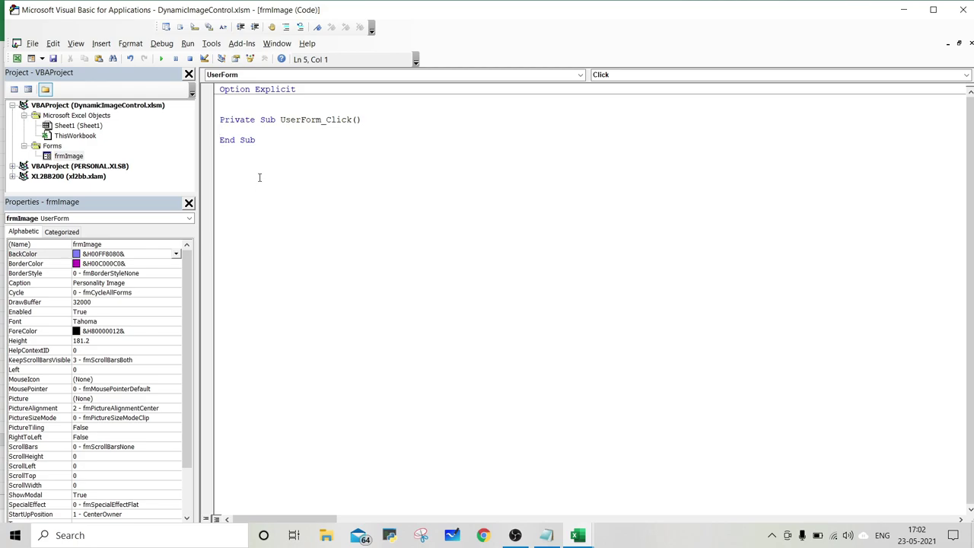
click(669, 74)
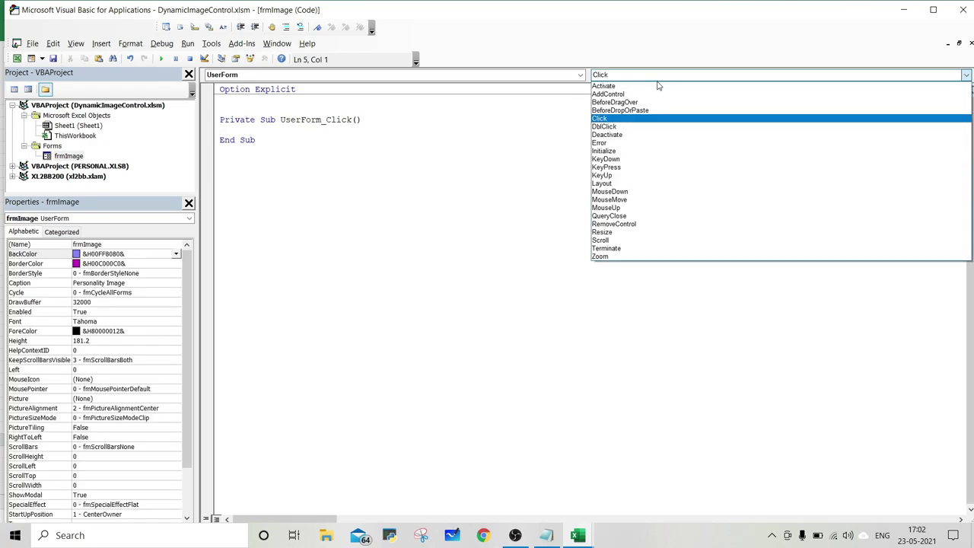
click(659, 84)
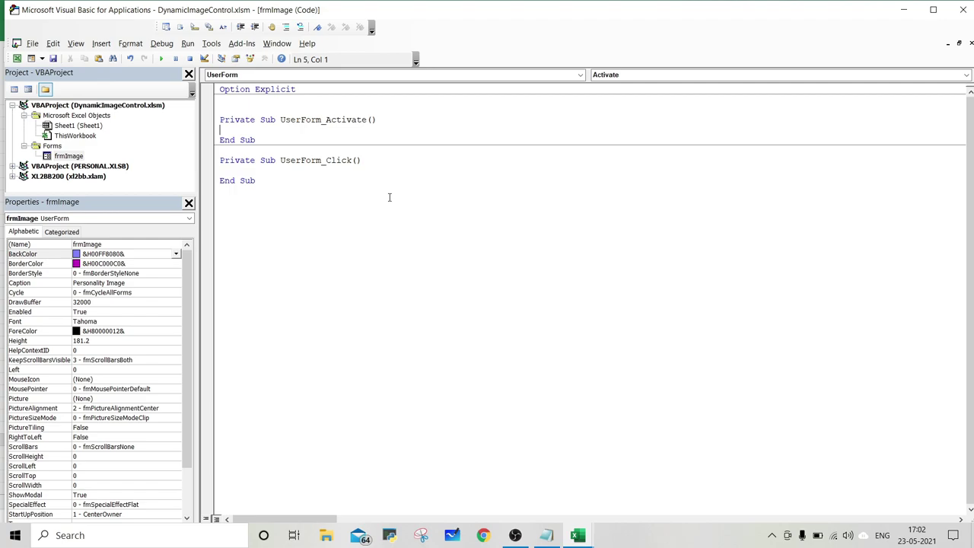
text(wi)
text(th cbo)
key(ctrl+space)
text(p)
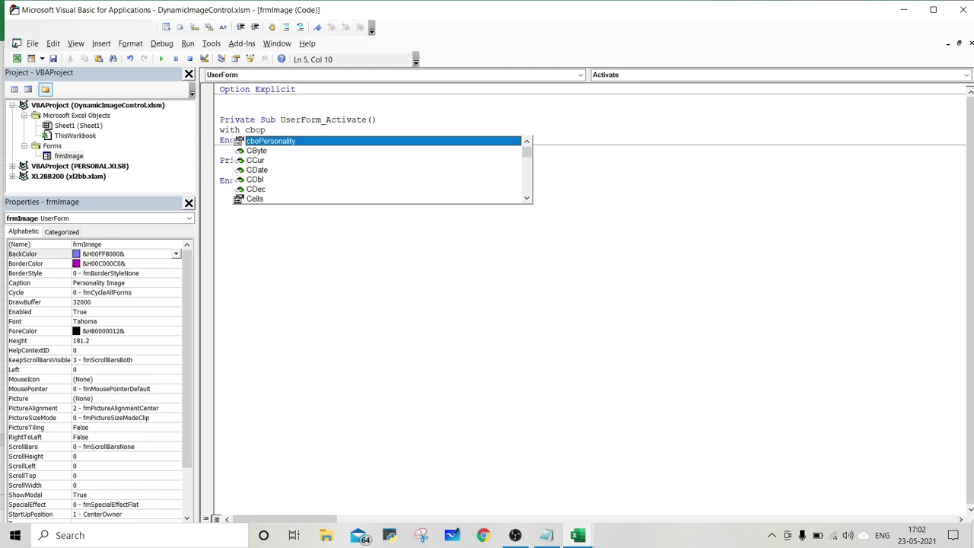
key(Tab)
Close the With block and add .AddItem lines for Narendra Modi and the other three names
key(Return)
key(Return)
text(End With)
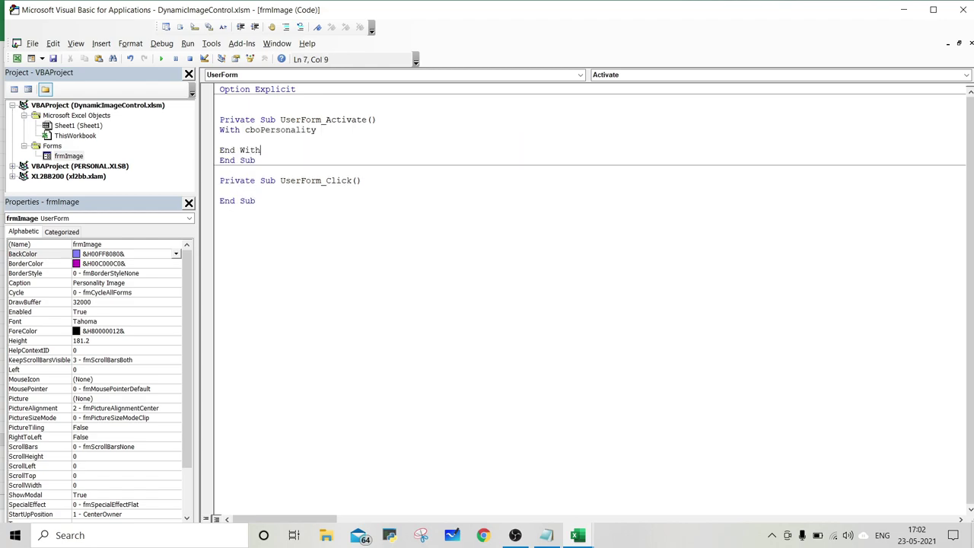
key(Up)
key(Tab)
text(.add)
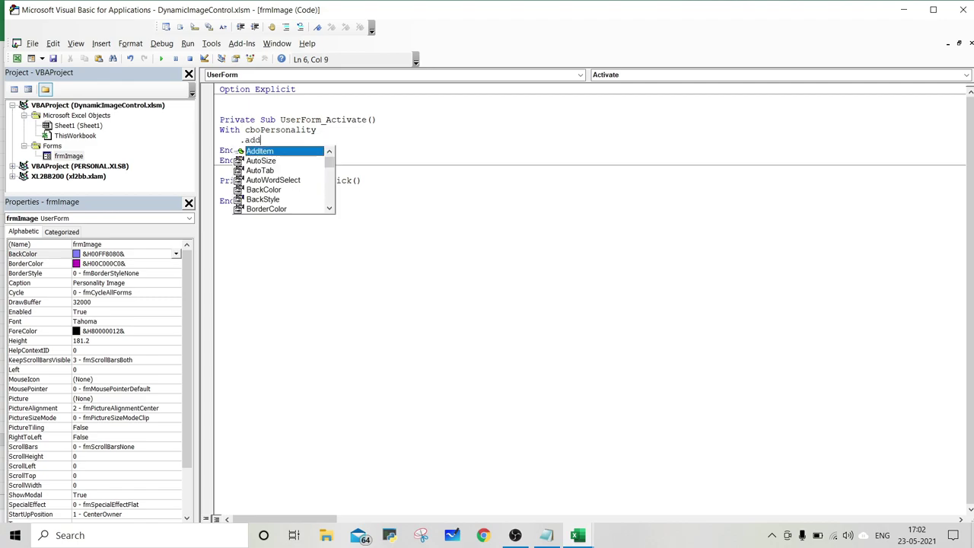
text(Item "")
key(Left)
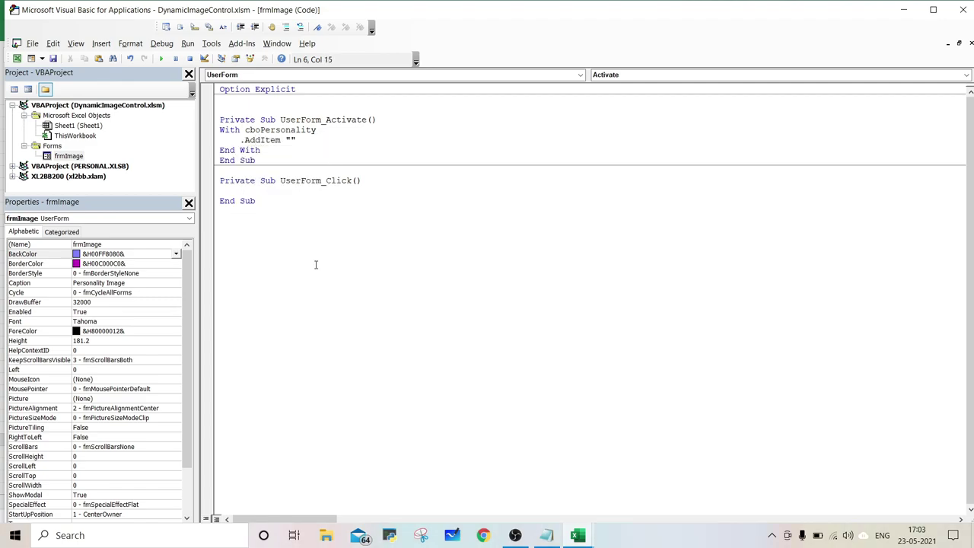
text(Narend)
text(ra Modi)
key(ctrl+v)
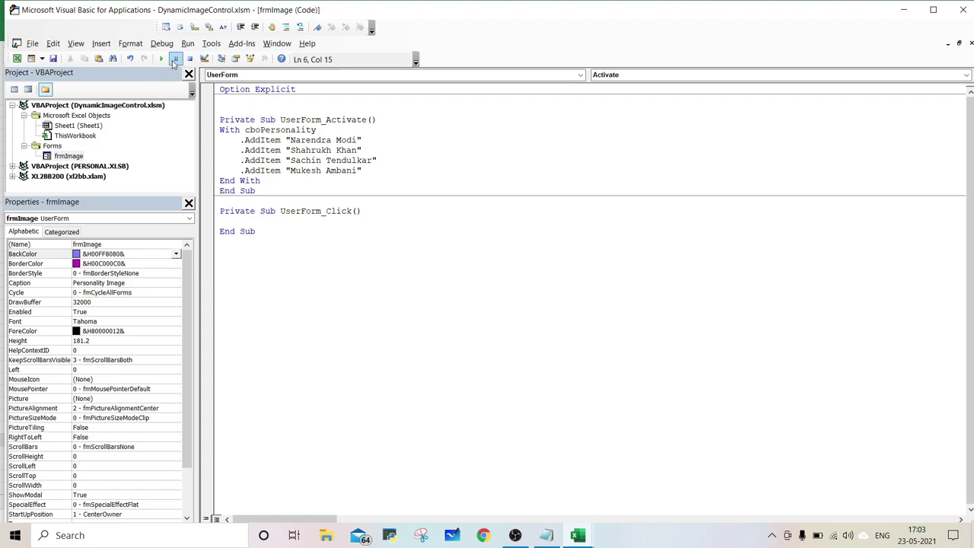
Run the form and check the combo list offers all four names, picking Shahrukh Khan
click(160, 59)
click(479, 261)
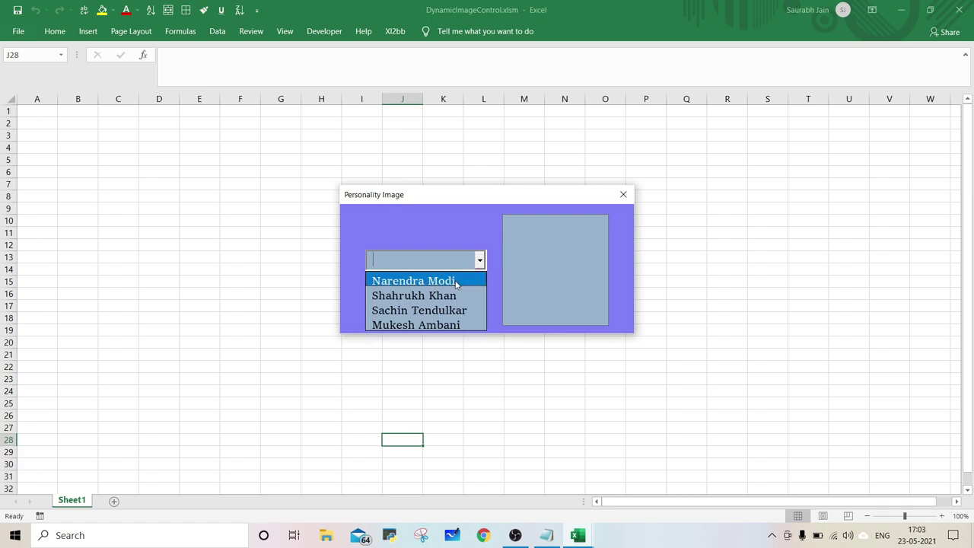
click(438, 297)
click(479, 261)
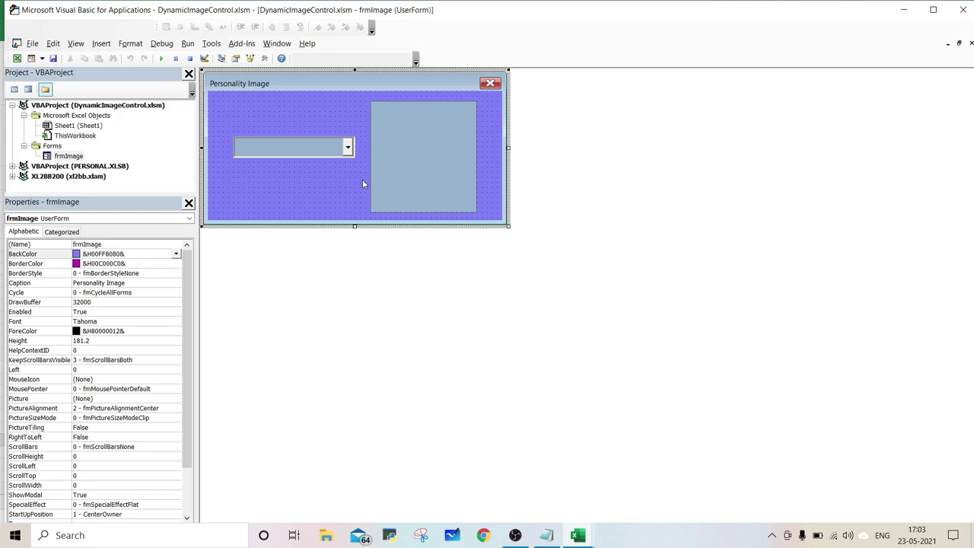
Create cboPersonality_Change and declare imagePath As String in it
double_click(311, 155)
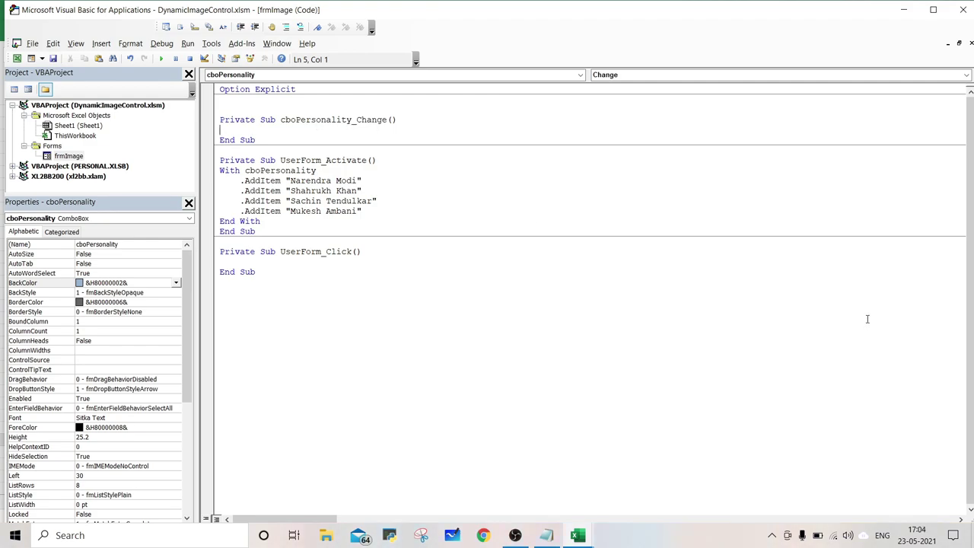
text(Dim)
text( imagePa)
text(th as St)
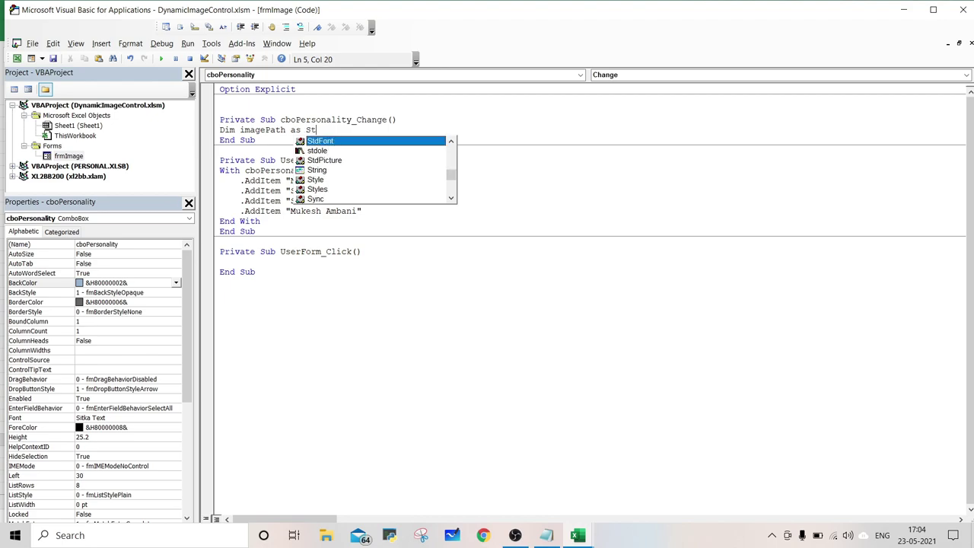
text(ring)
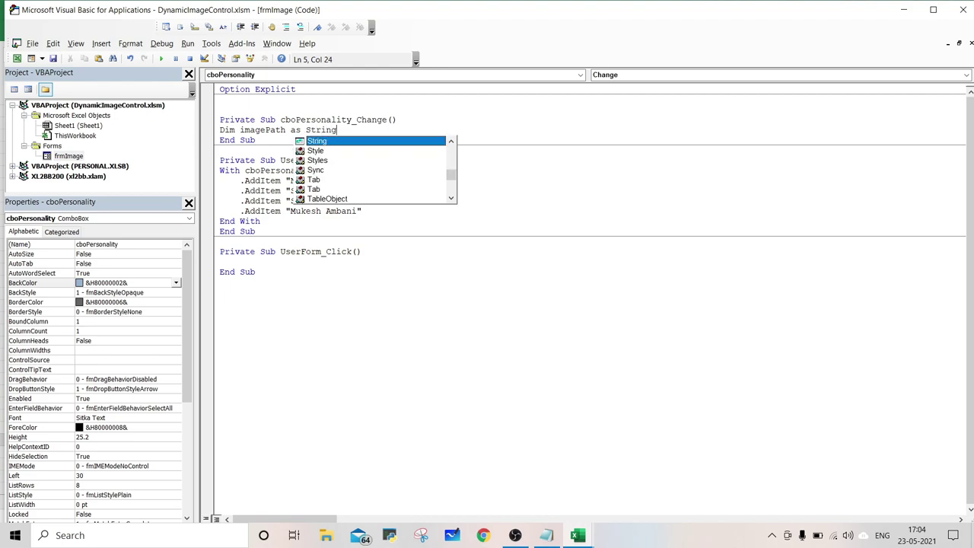
key(Return)
Copy the personality photos folder's full path from the File Explorer address bar
key(alt+Tab)
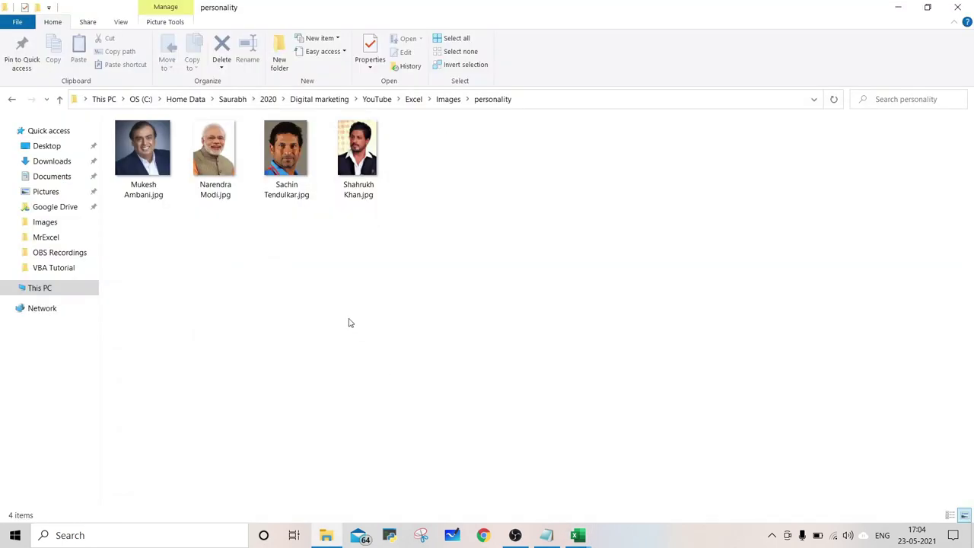
click(529, 103)
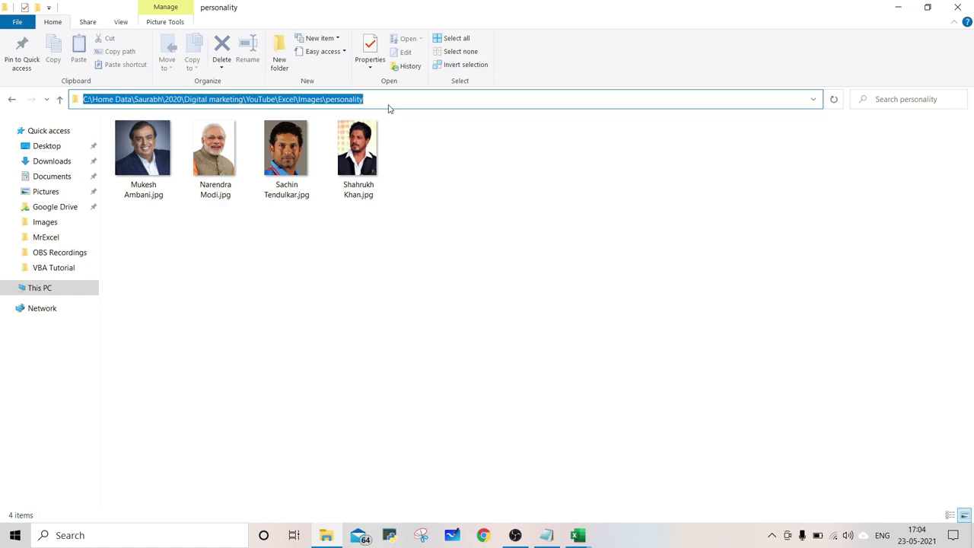
key(alt+Tab)
Assign imagePath the pasted photos folder path with a trailing backslash
text(imag)
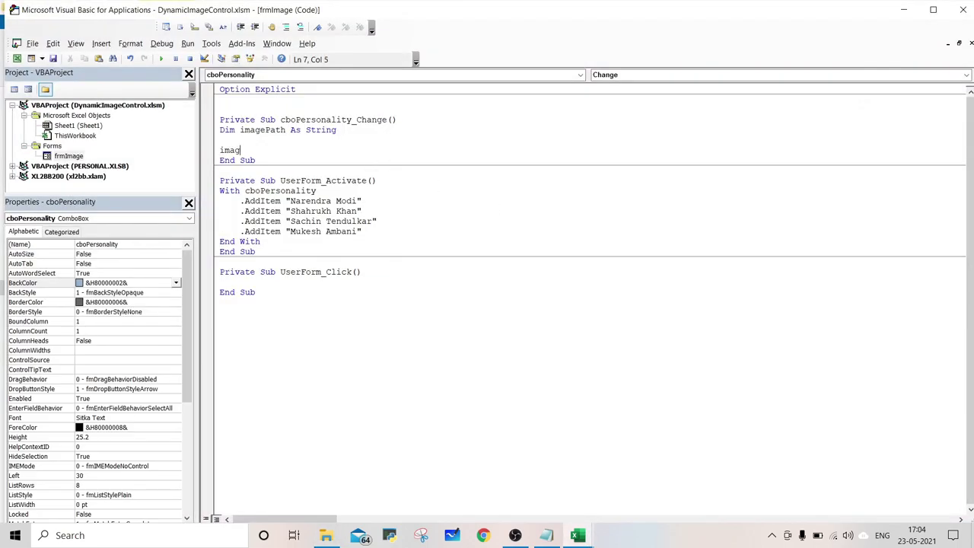
text(ePath = )
text("")
text(C:\Home Data\Saurabh\2020\Digital marketing\YouTube\Excel\Images\personality)
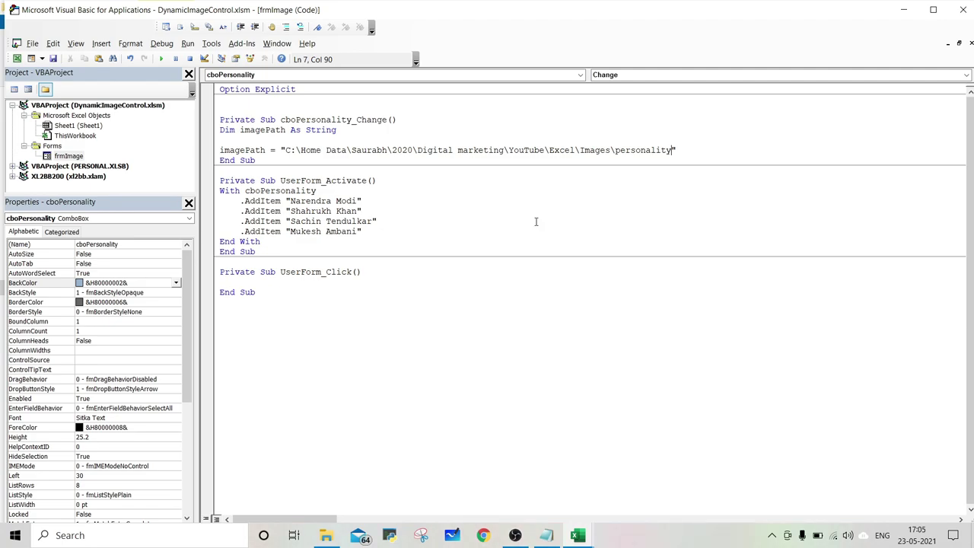
text(\)
Add imageName As String to the Dim line and bring the photos folder into view
click(356, 130)
text(imageN)
text(ame as St)
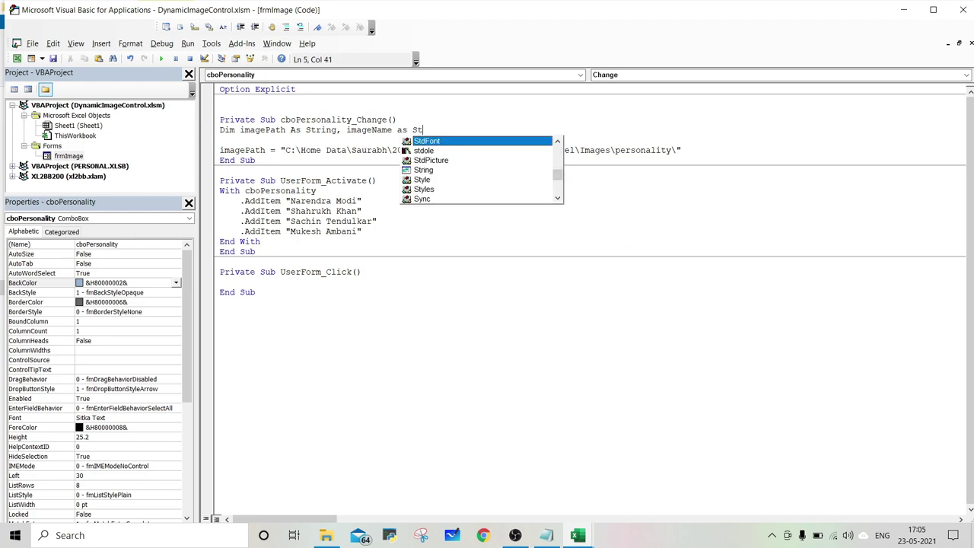
text(ring)
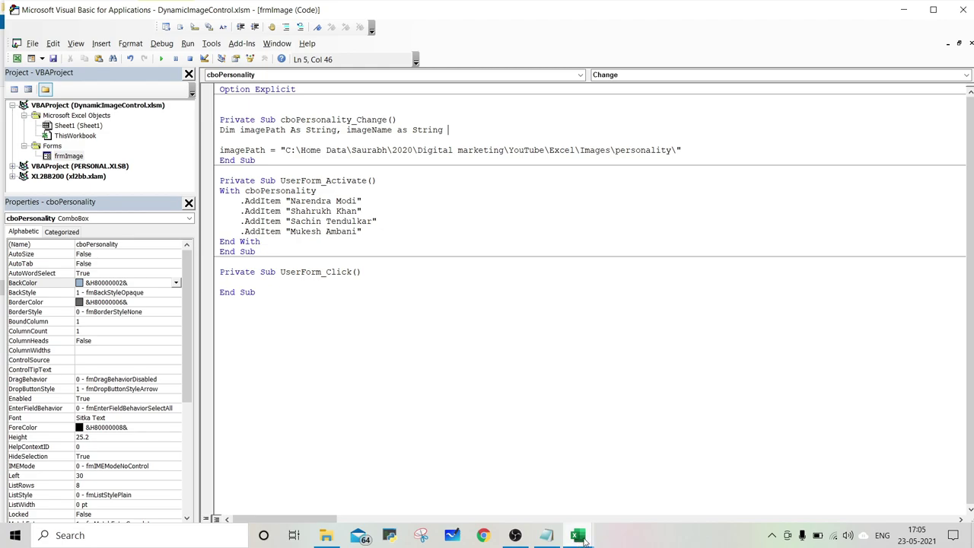
key(alt+Tab)
drag(550, 15, 578, 16)
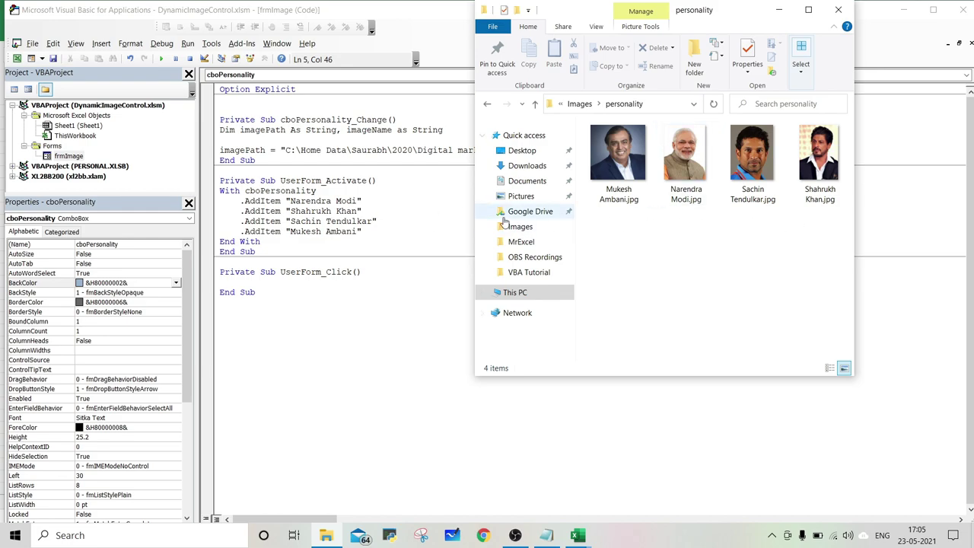
Set imageName to cboPersonality.Value & ".jpg" in the Change procedure
key(alt+Tab)
key(Return)
key(Return)
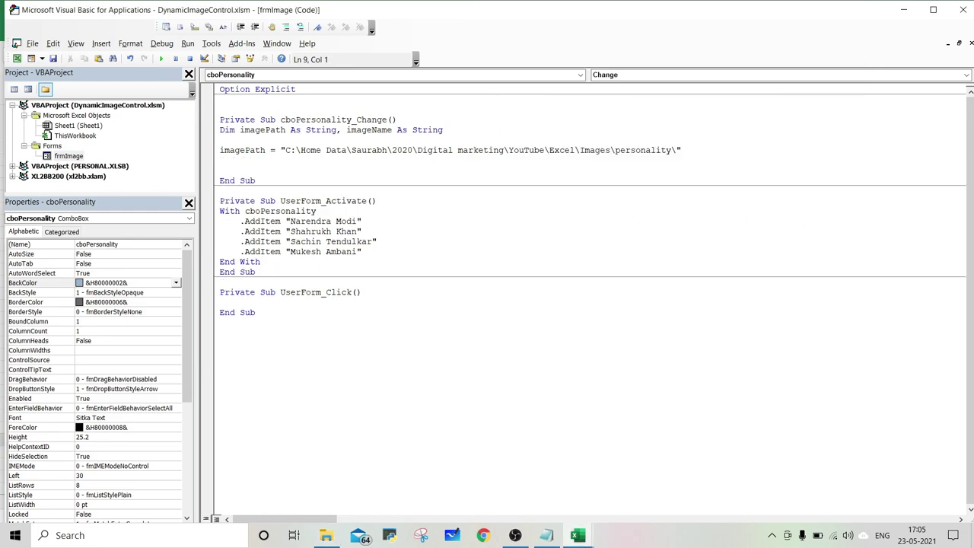
text(imageN)
text(ame)
text( = )
text(cbo)
key(ctrl+space)
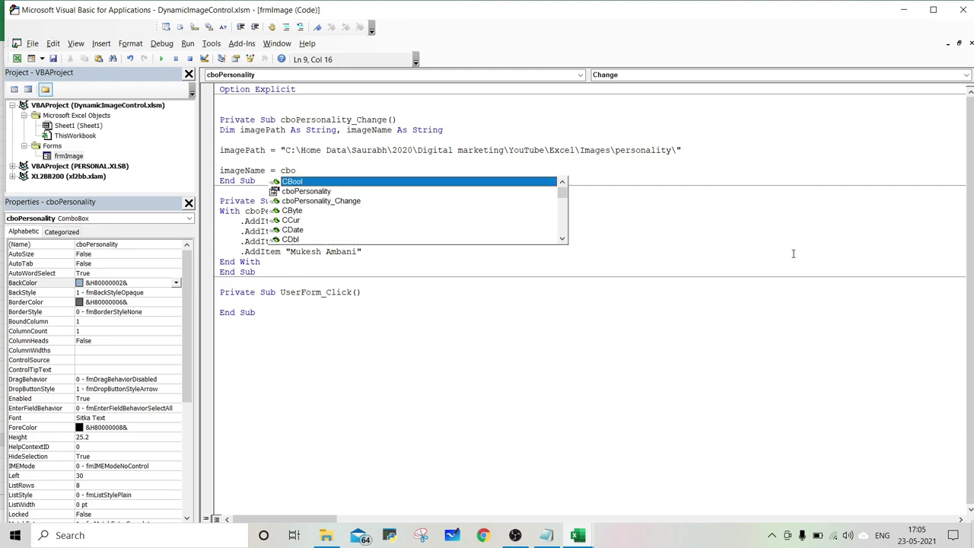
key(Down)
text(.value)
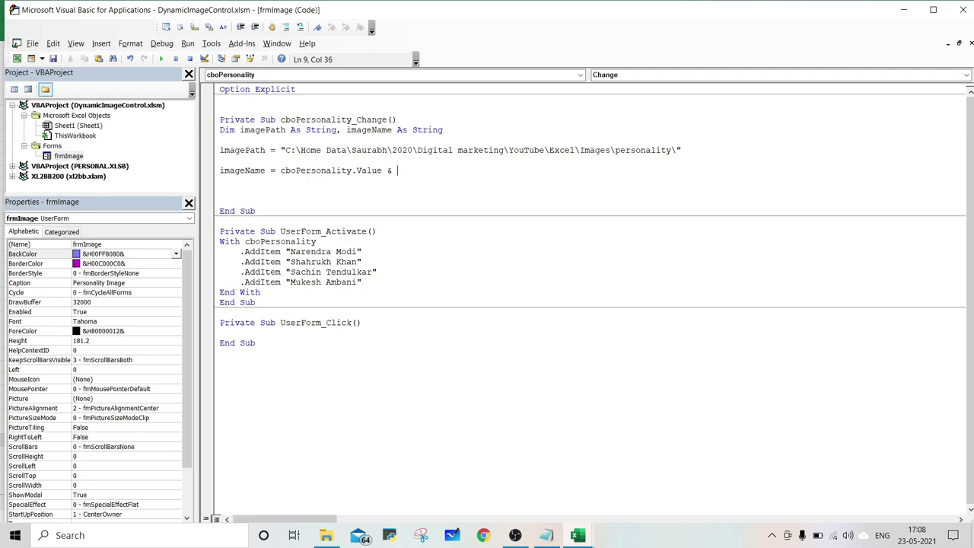
text(")
text(.j)
text(pg)
text(")
Load imagePath & imageName into imgPersonality.Picture using LoadPicture
key(Return)
key(Return)
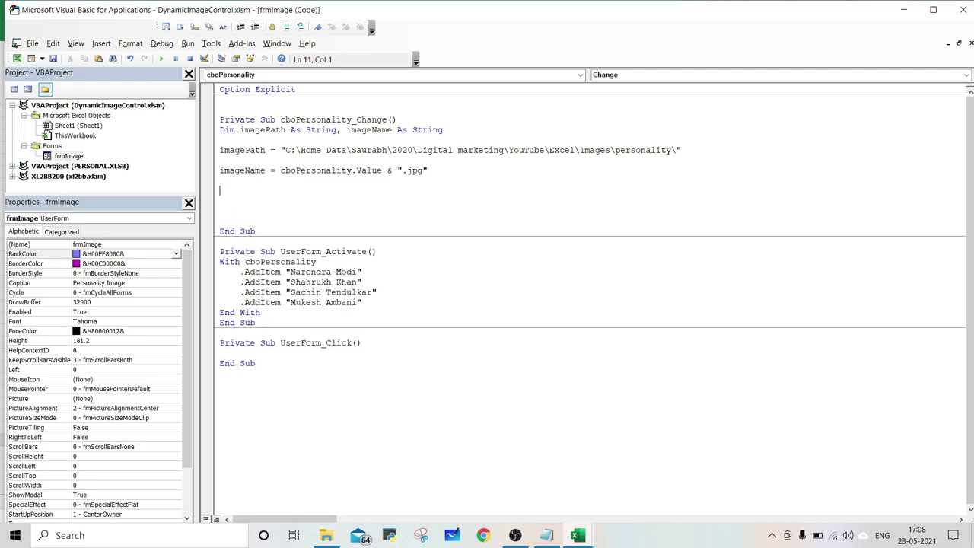
text(imgPe)
text(rsonality.)
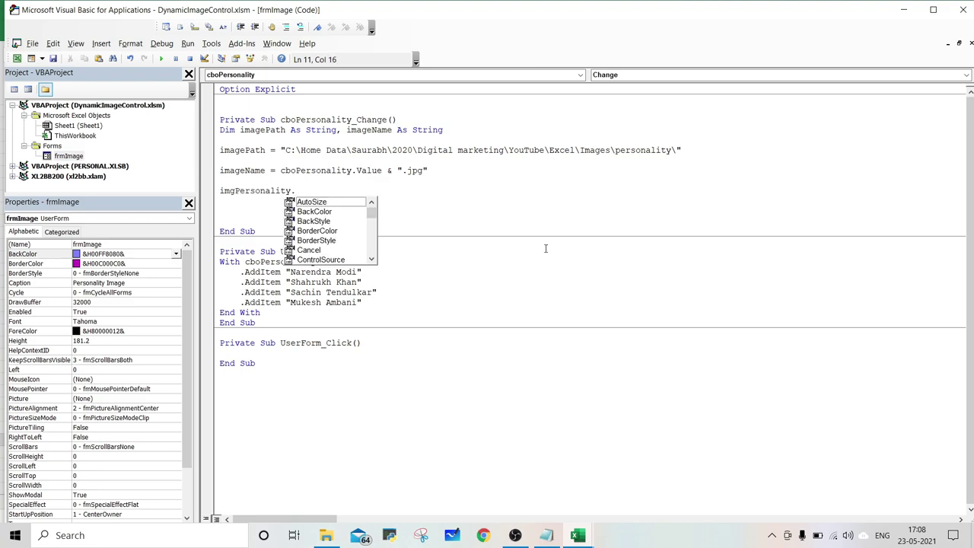
text(picture )
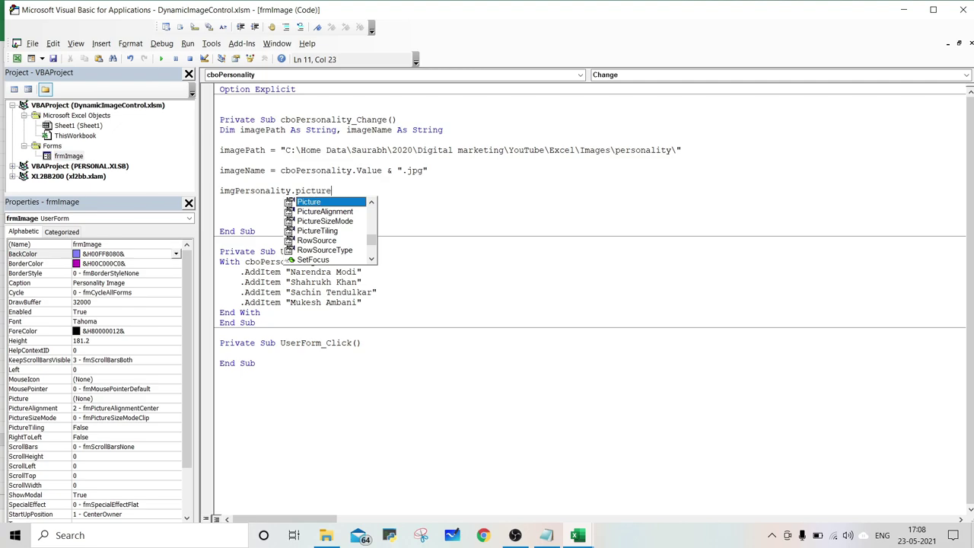
text(= Load)
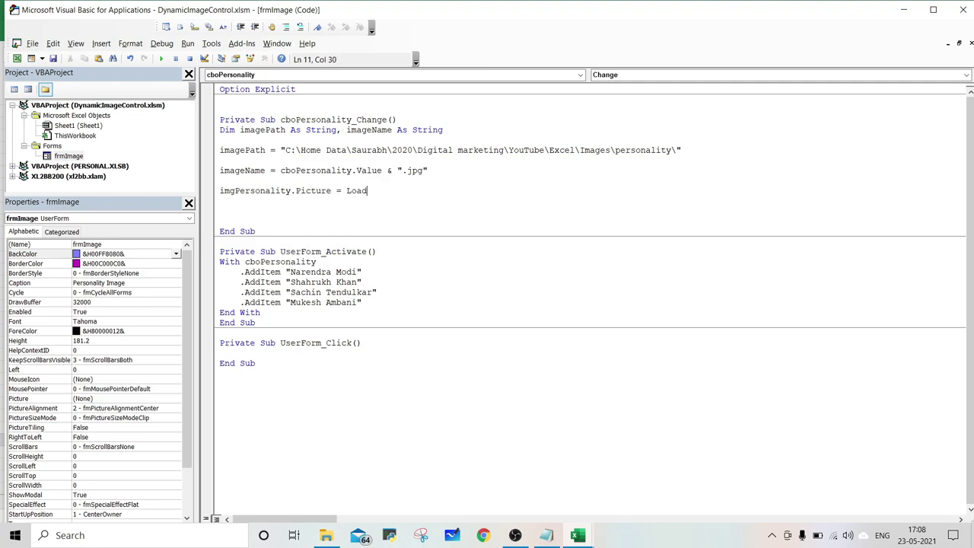
text(Picture)
text((image)
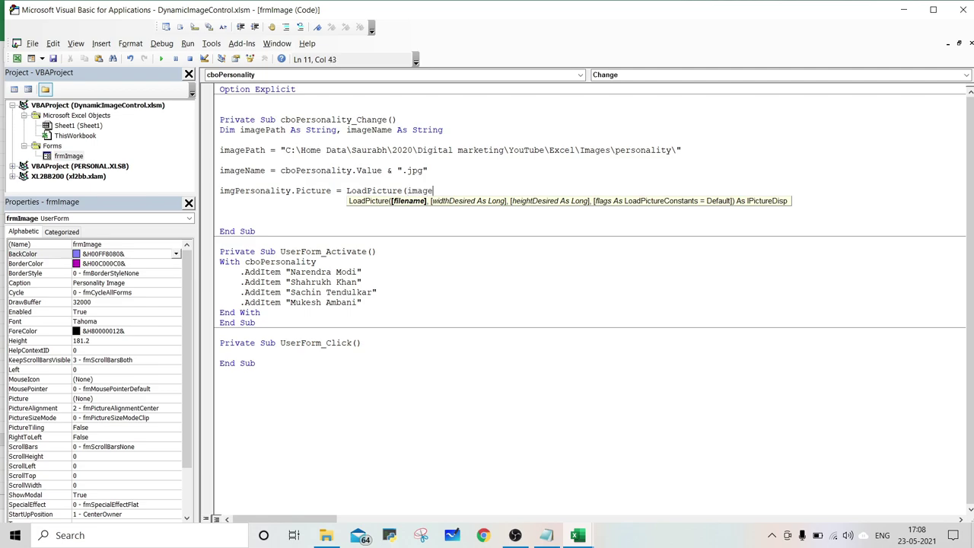
text(Pat)
text(h &)
text( imageN)
text(ame))
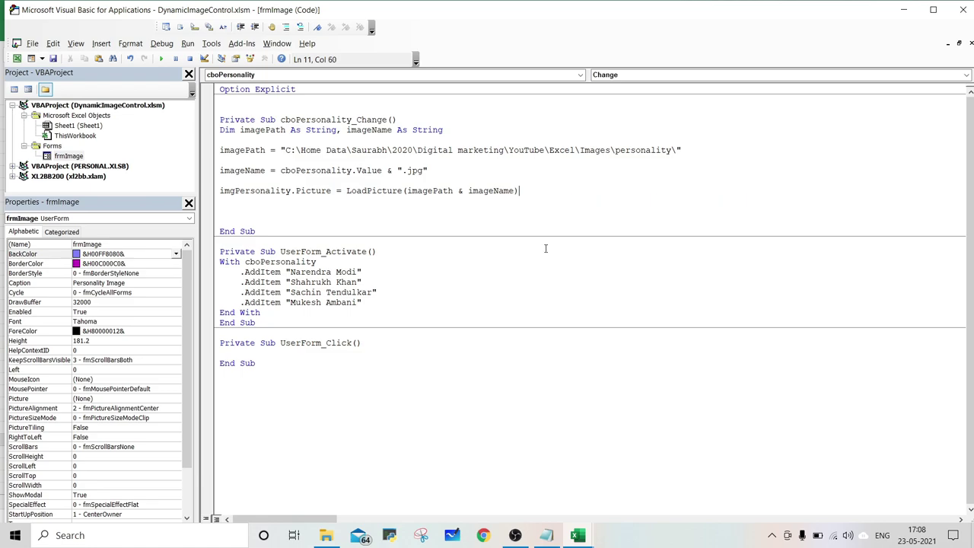
Run the form and check photos load for Shahrukh Khan, Narendra Modi, Mukesh Ambani and Sachin Tendulkar
click(280, 204)
click(160, 58)
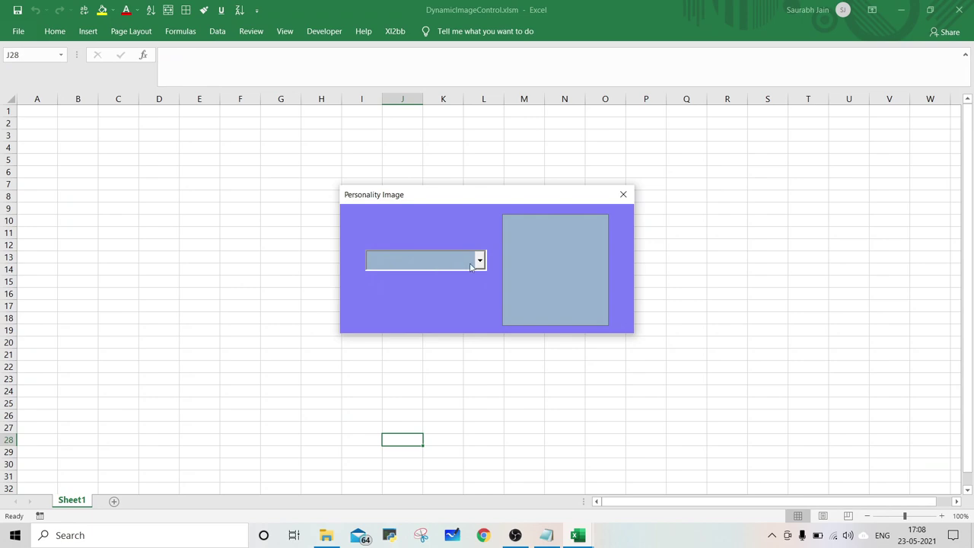
click(479, 260)
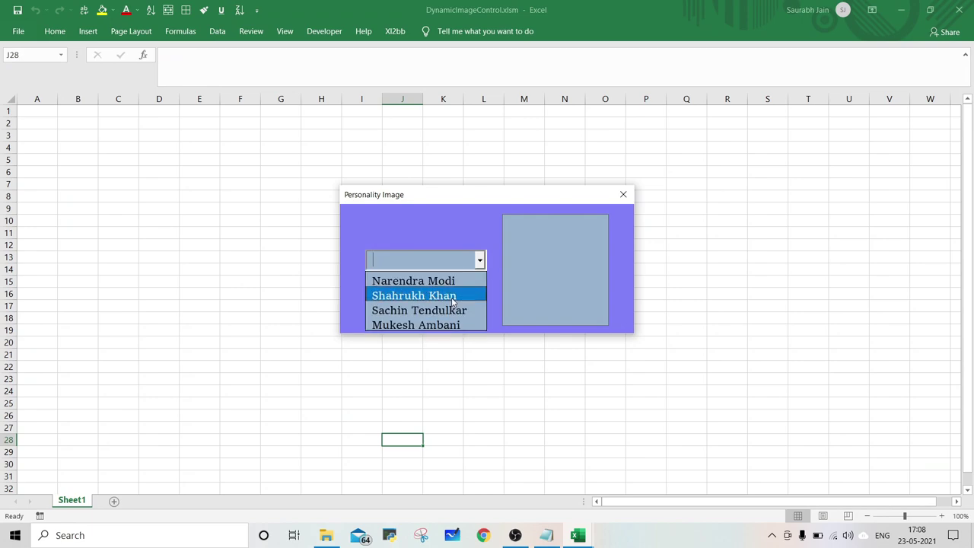
click(452, 299)
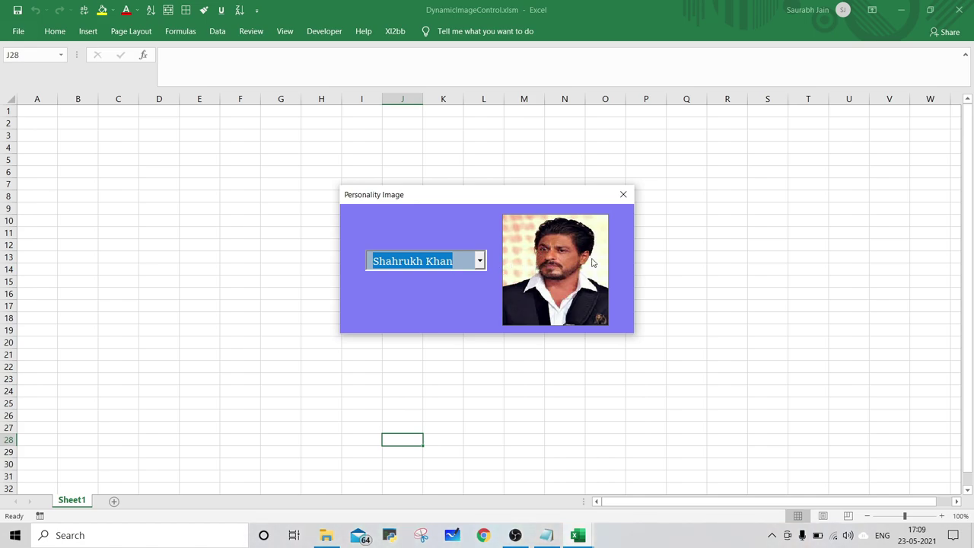
click(480, 263)
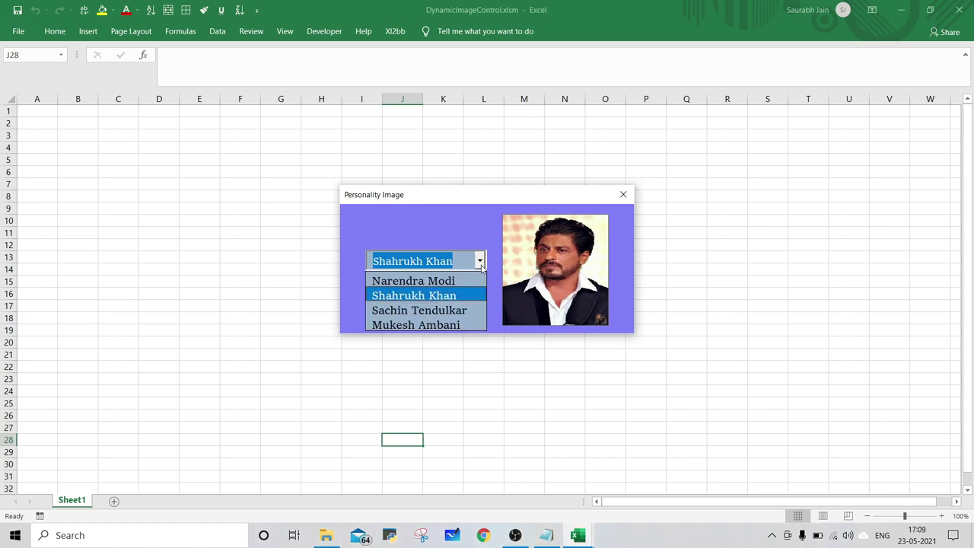
click(469, 281)
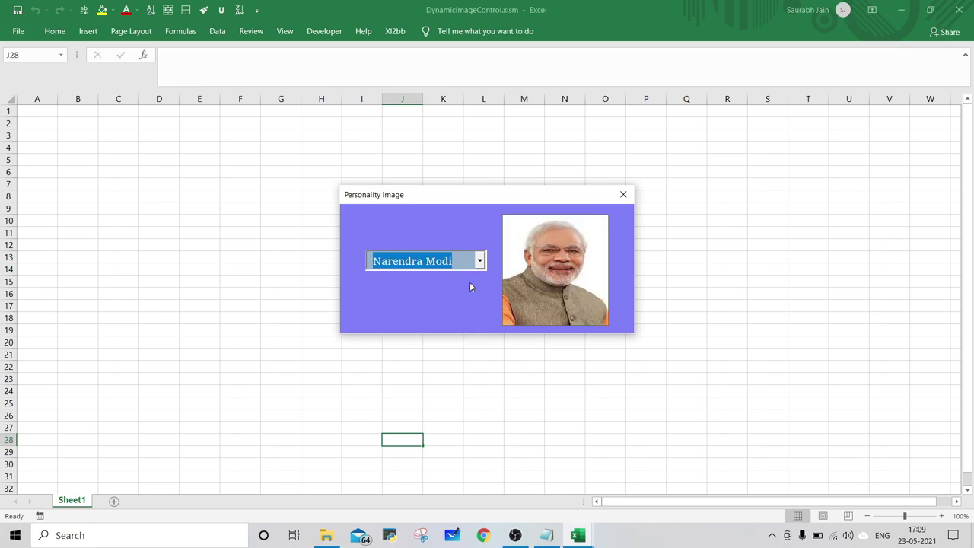
click(480, 264)
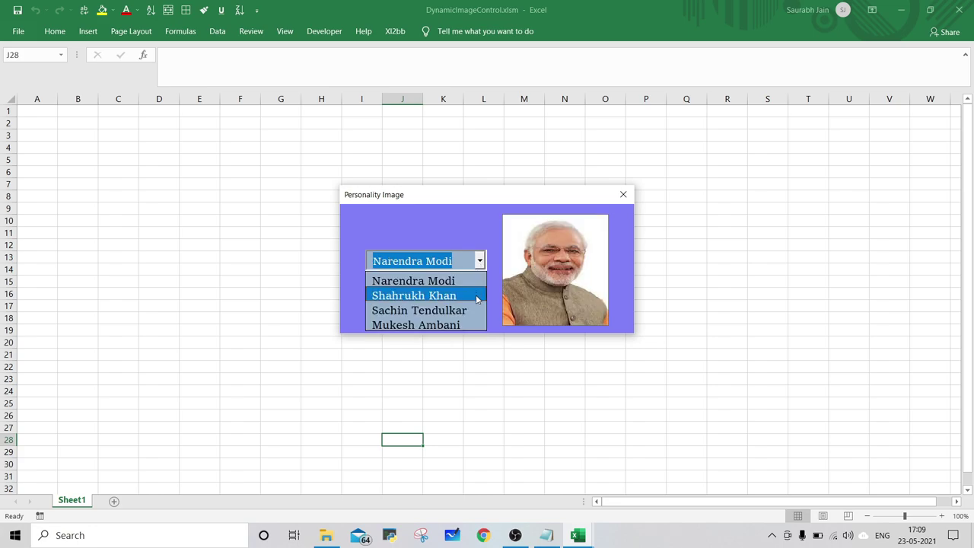
click(473, 324)
click(480, 261)
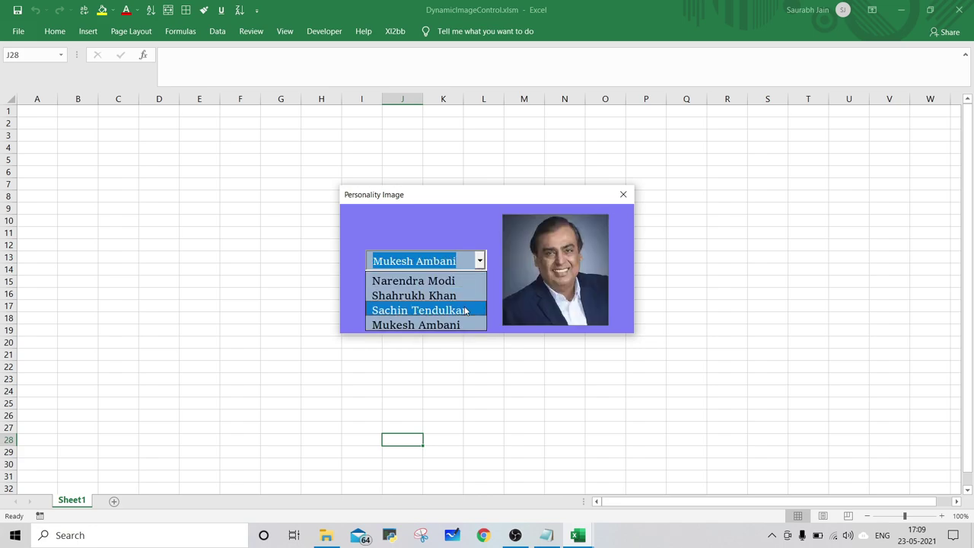
click(466, 310)
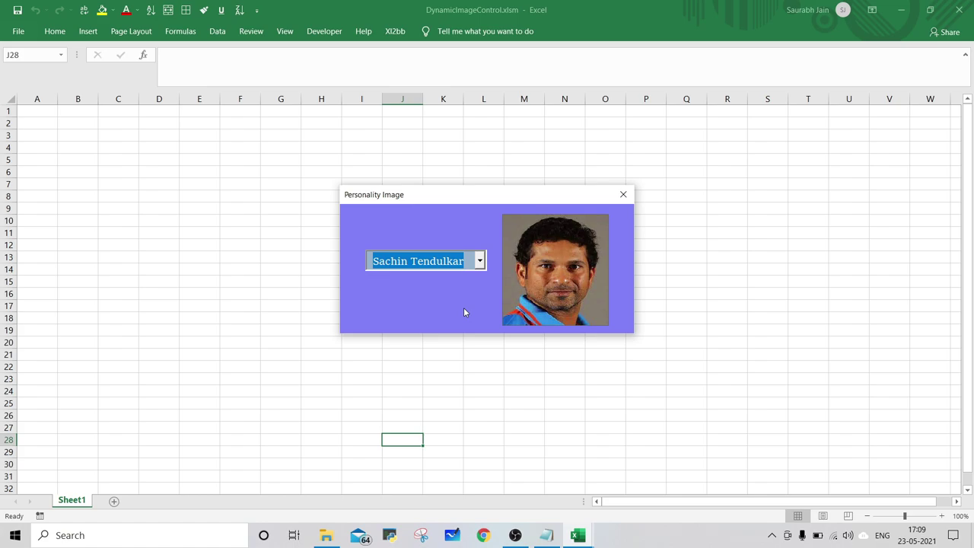